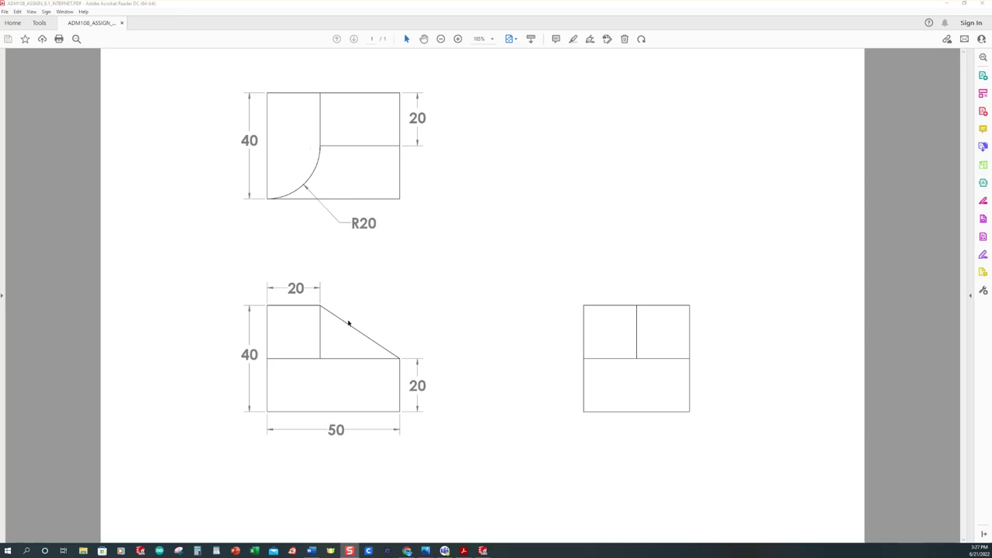
Leave the L-block PDF drawing and switch to SolidWorks 2015.
left_click(484, 550)
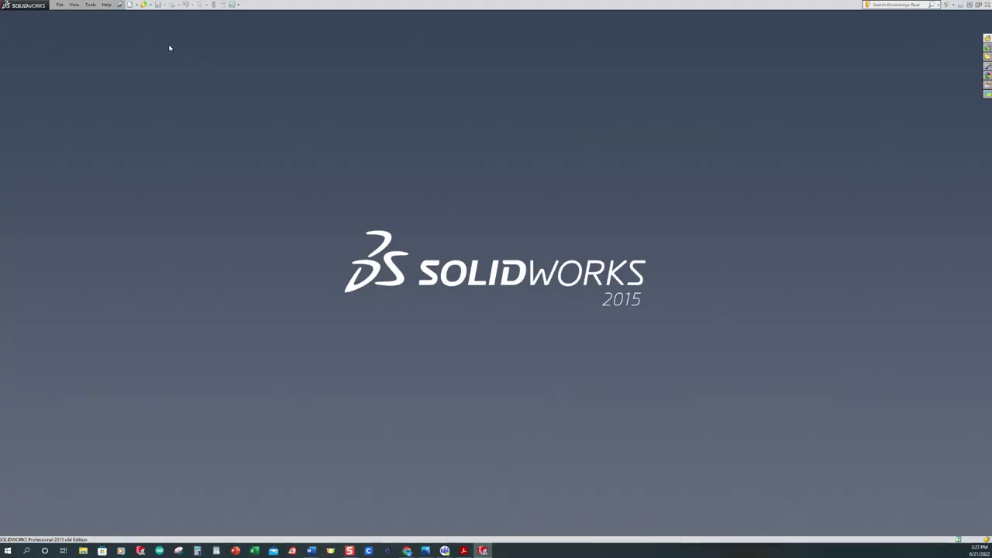
Create a new blank Part document.
left_click(130, 6)
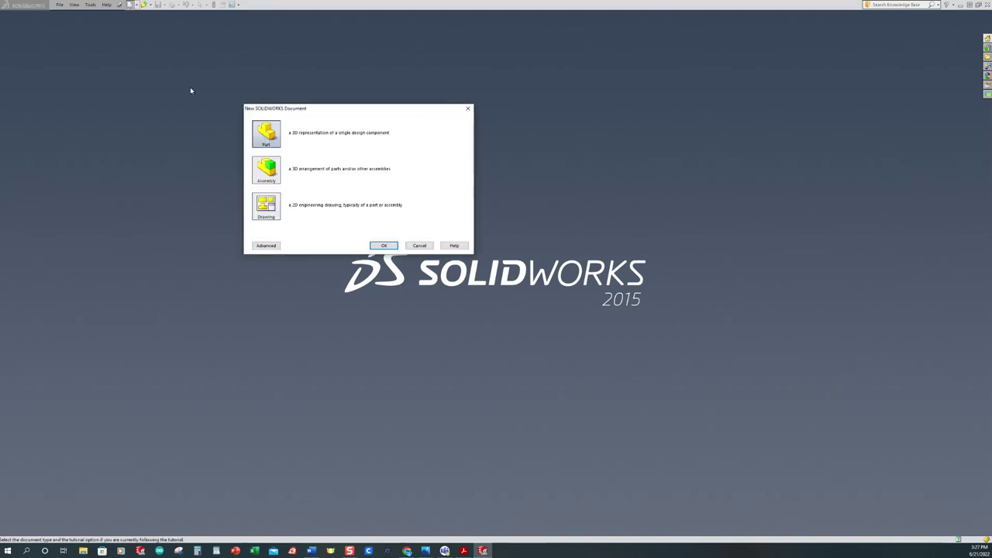
left_click(384, 246)
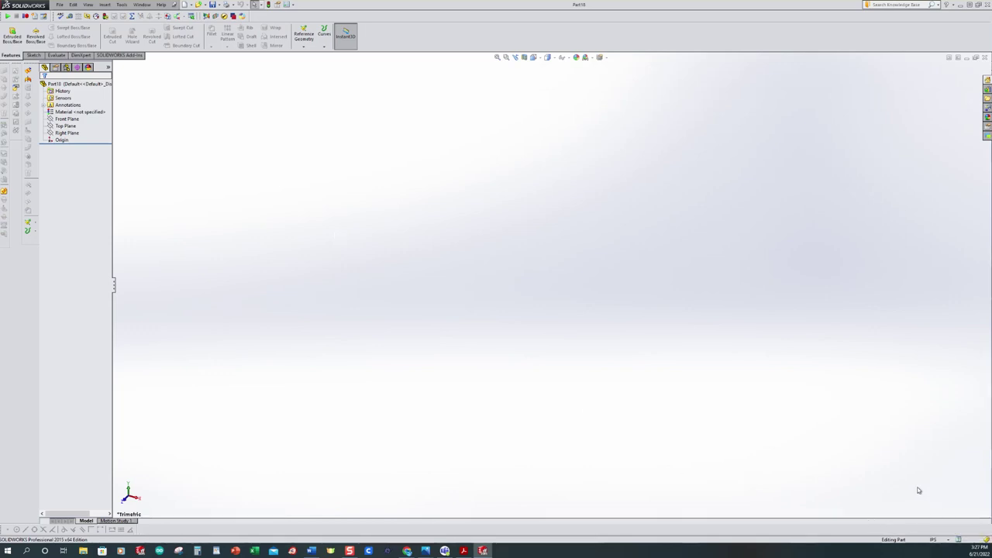
left_click(952, 541)
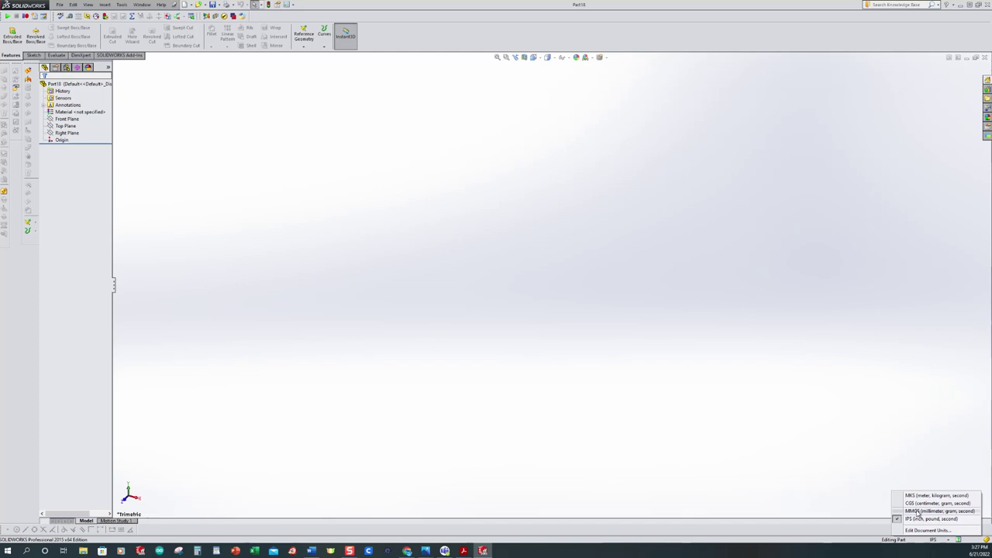
Set Part18's units to MMGS (millimeter, gram, second).
left_click(918, 512)
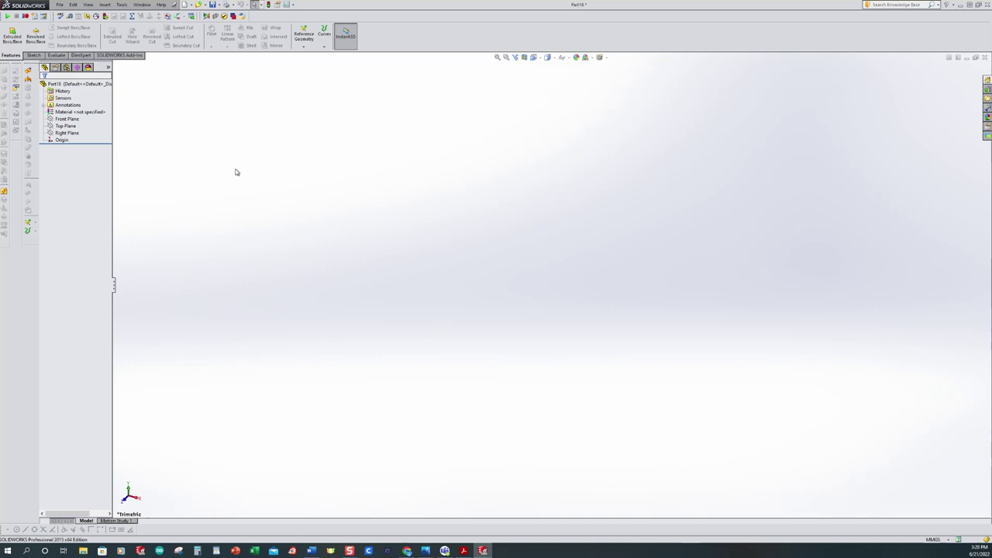
Draw a center rectangle at the origin on the Top Plane.
left_click(12, 35)
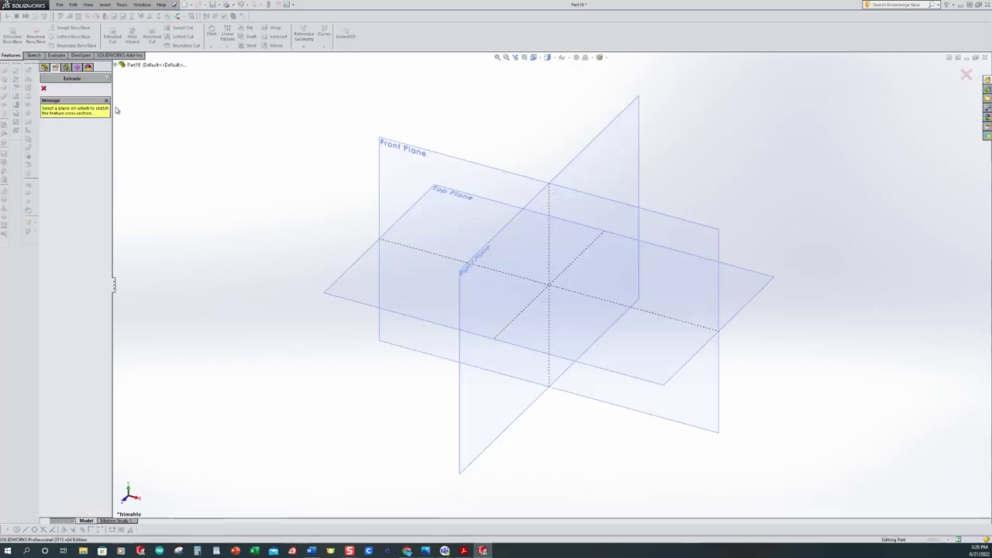
left_click(352, 289)
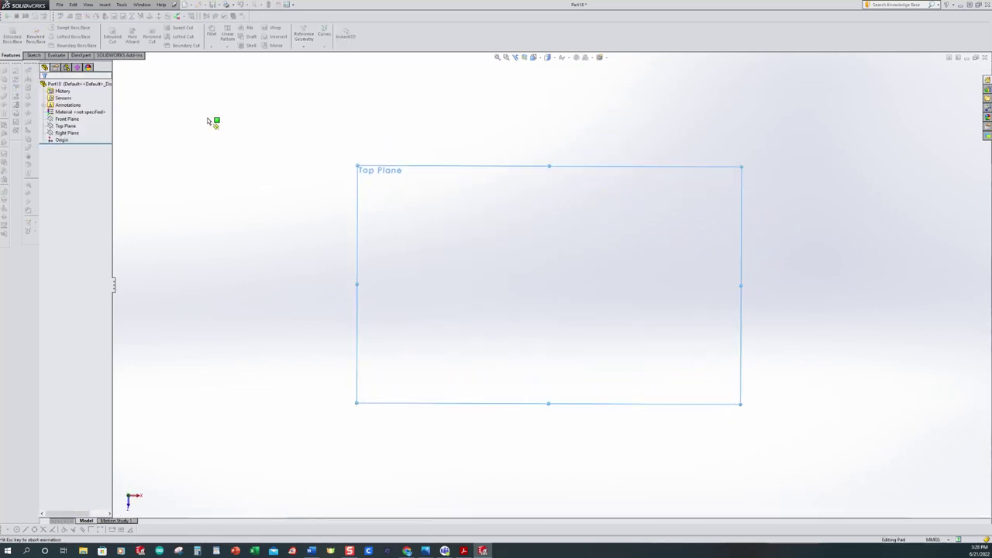
left_click(54, 37)
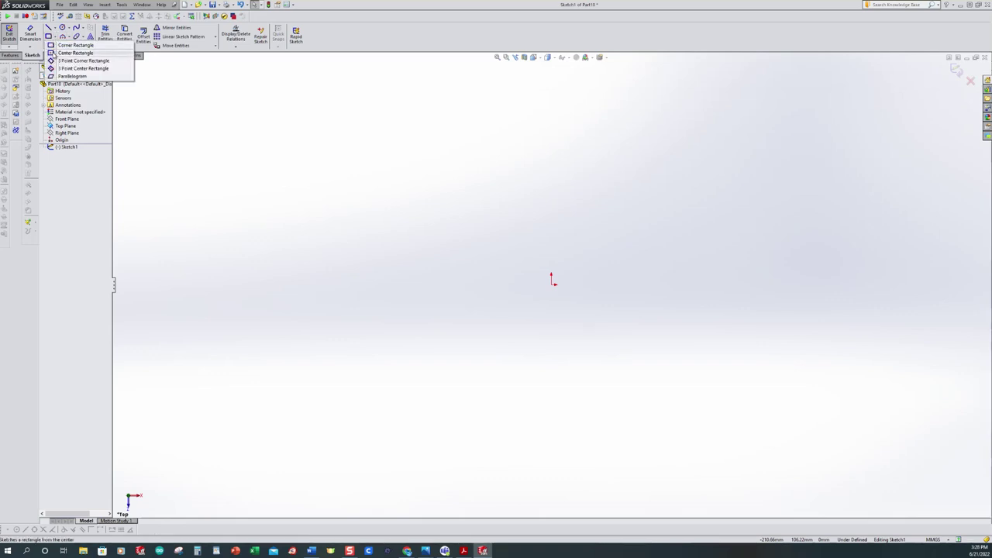
left_click(75, 53)
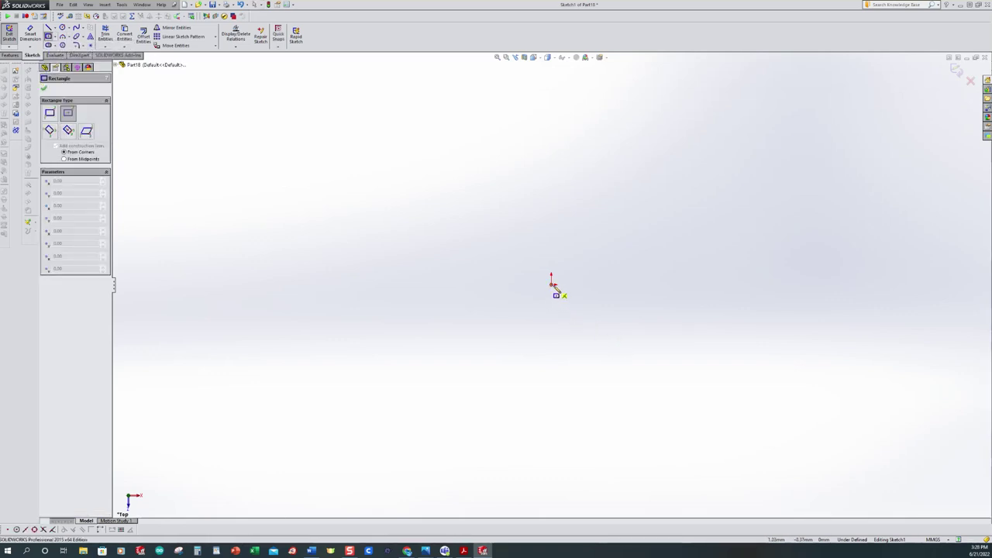
left_click(552, 283)
left_click(413, 209)
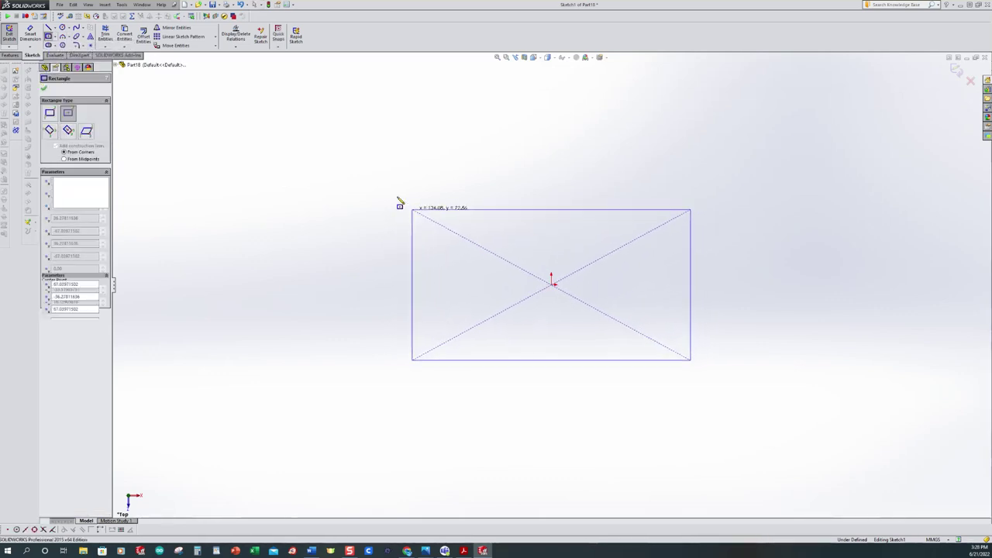
key("Escape")
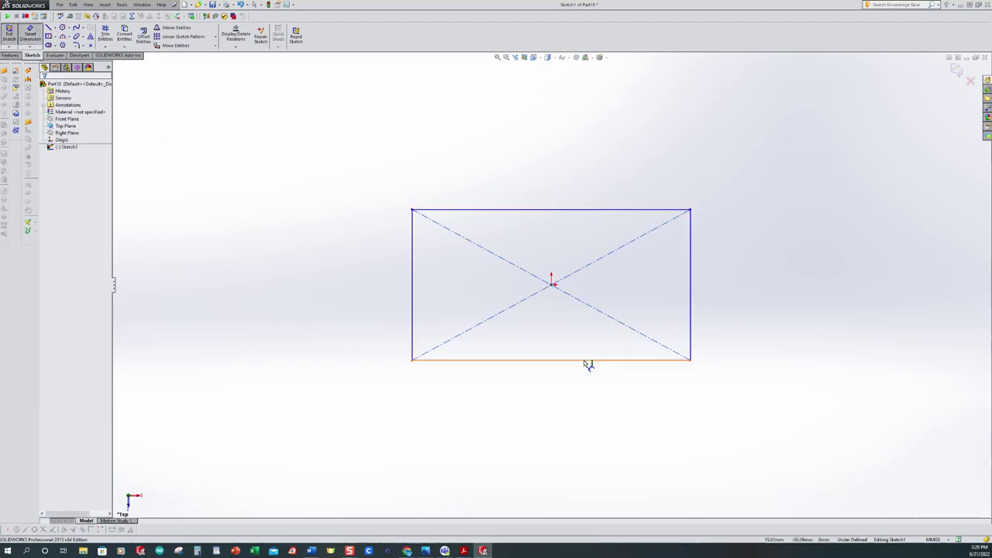
Dimension the rectangle 50 wide and 40 deep, checking against the PDF drawing.
left_click(586, 360)
left_click(569, 390)
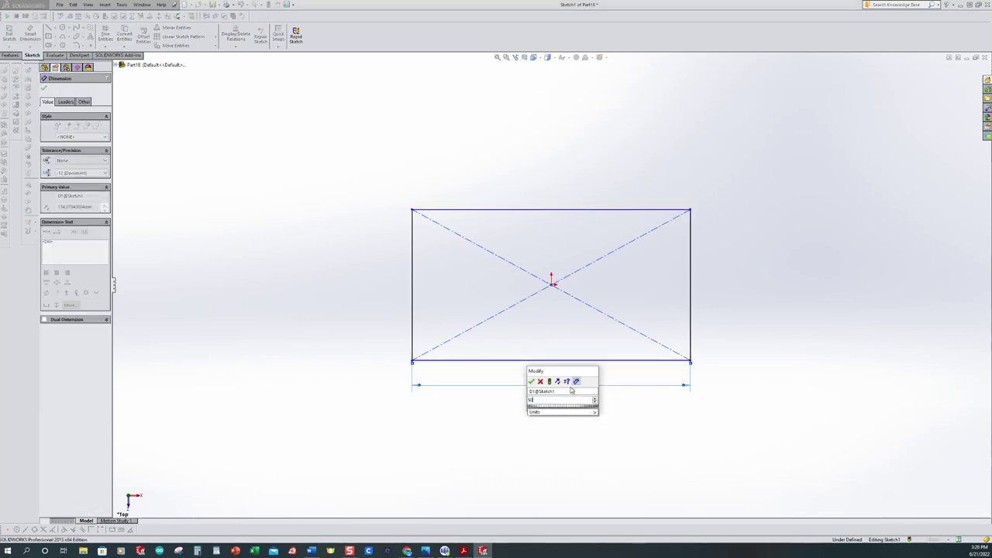
type("50")
key("Return")
left_click(413, 302)
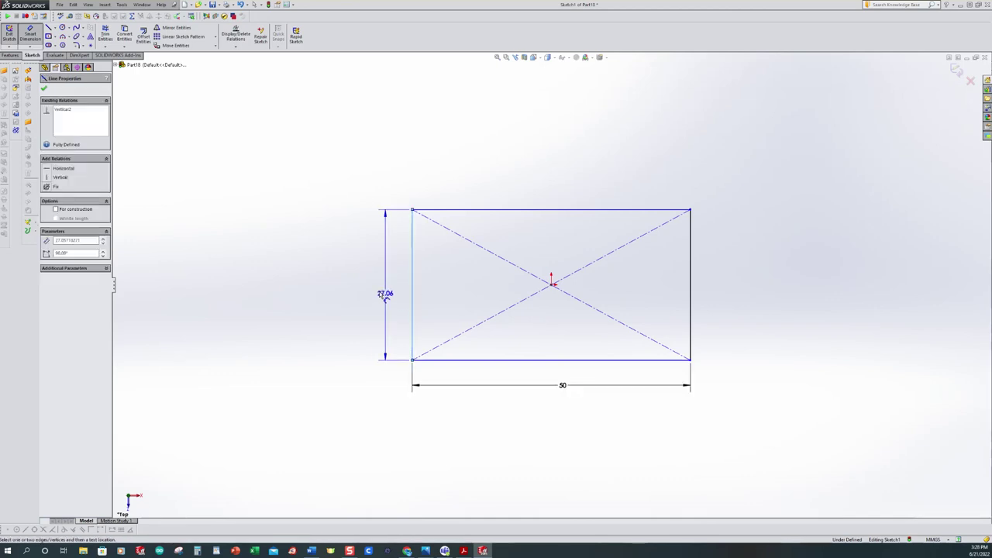
left_click(376, 291)
type("40")
key("Return")
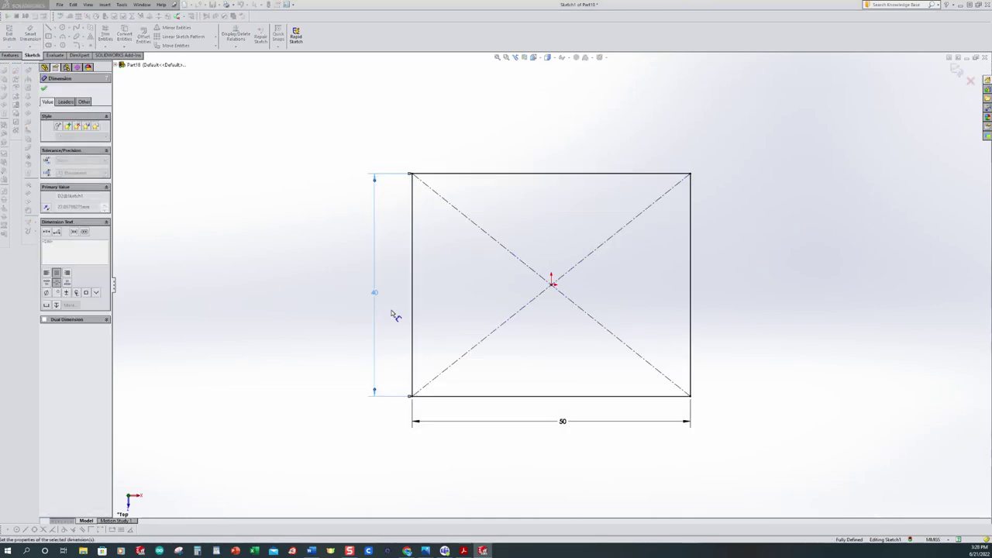
key("Escape")
left_click(464, 550)
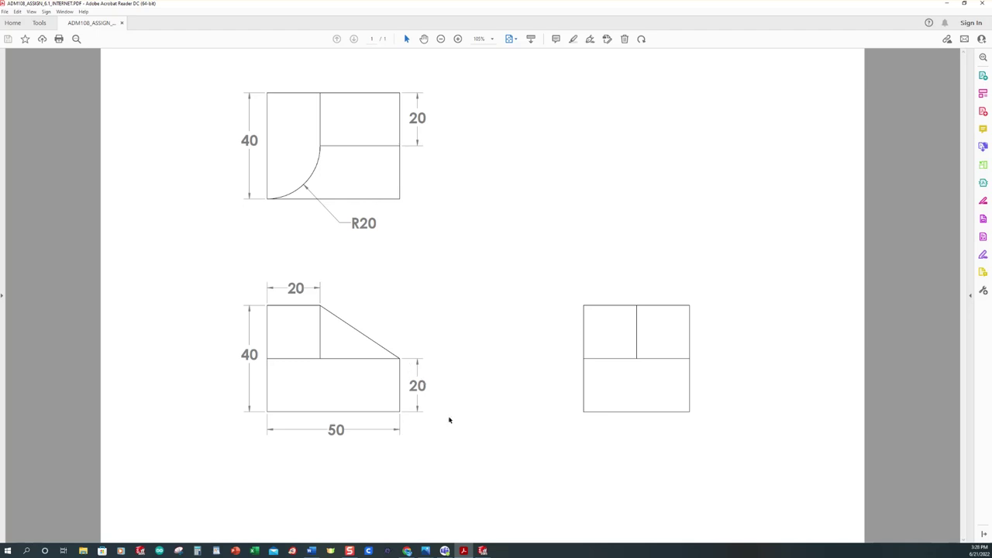
left_click(482, 551)
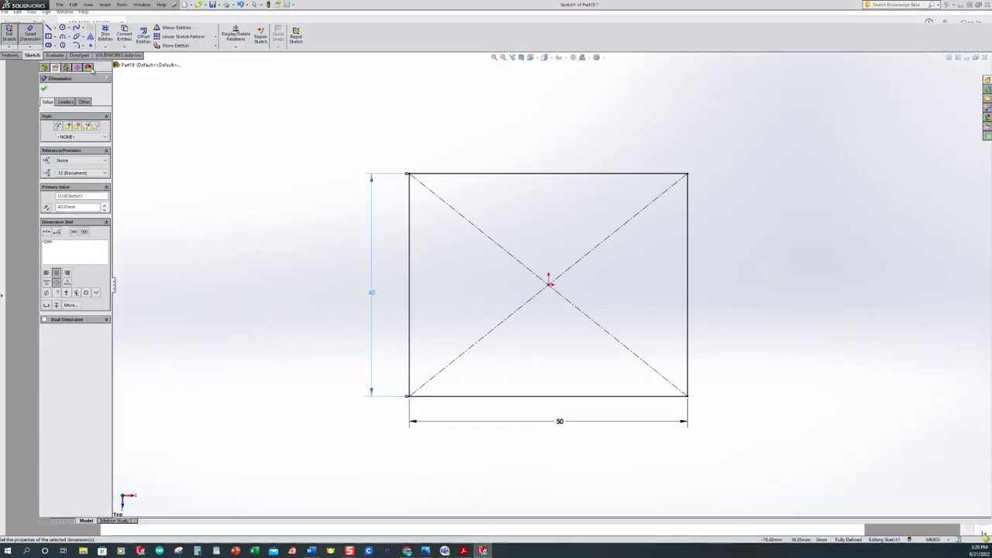
Extrude the 50 × 40 sketch Blind 20 mm into Boss-Extrude1.
left_click(212, 202)
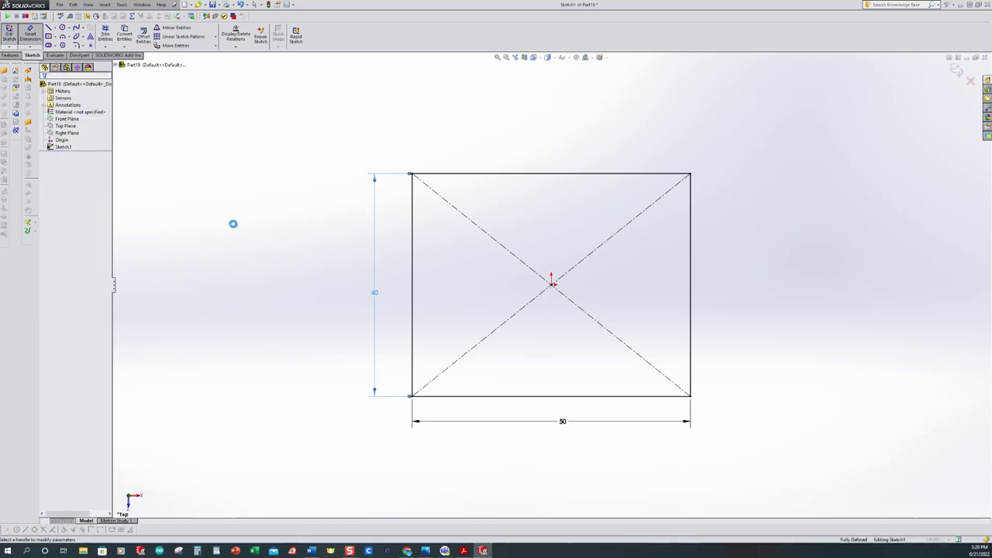
type("20")
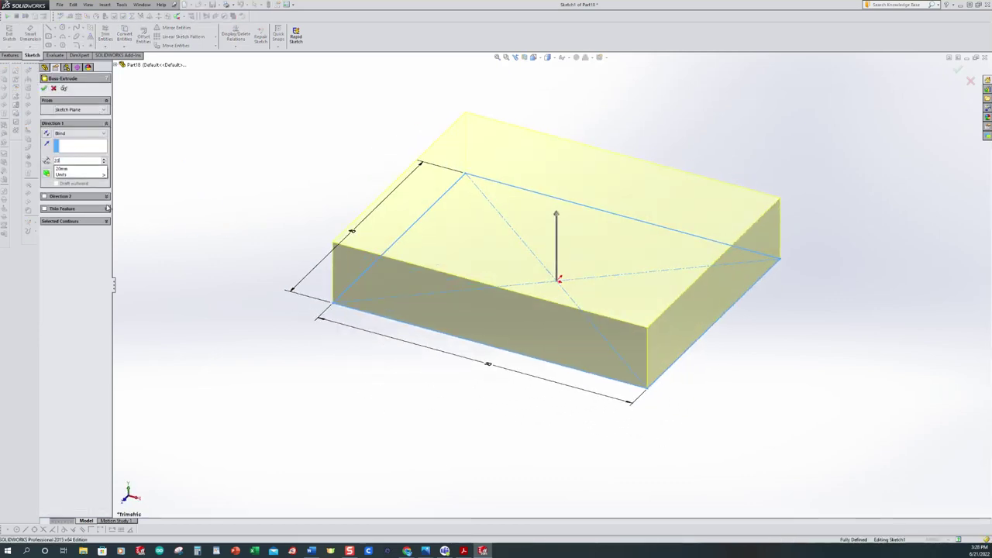
key("Return")
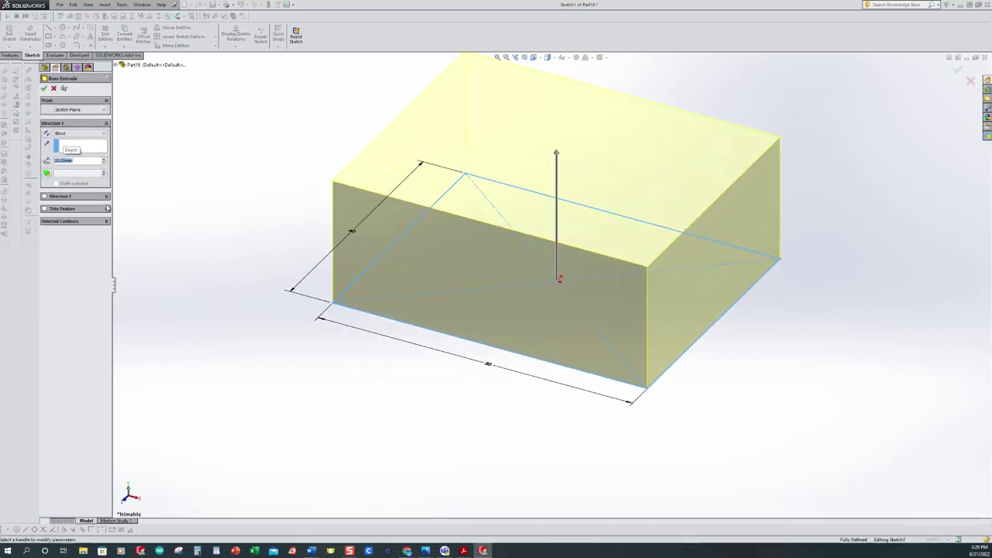
left_click(44, 90)
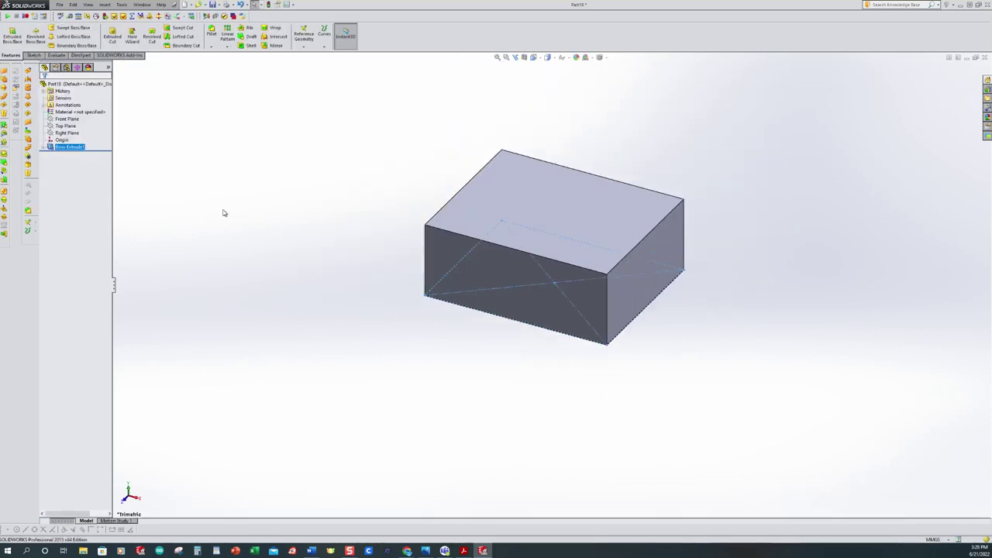
scroll(658, 159, "down", 3)
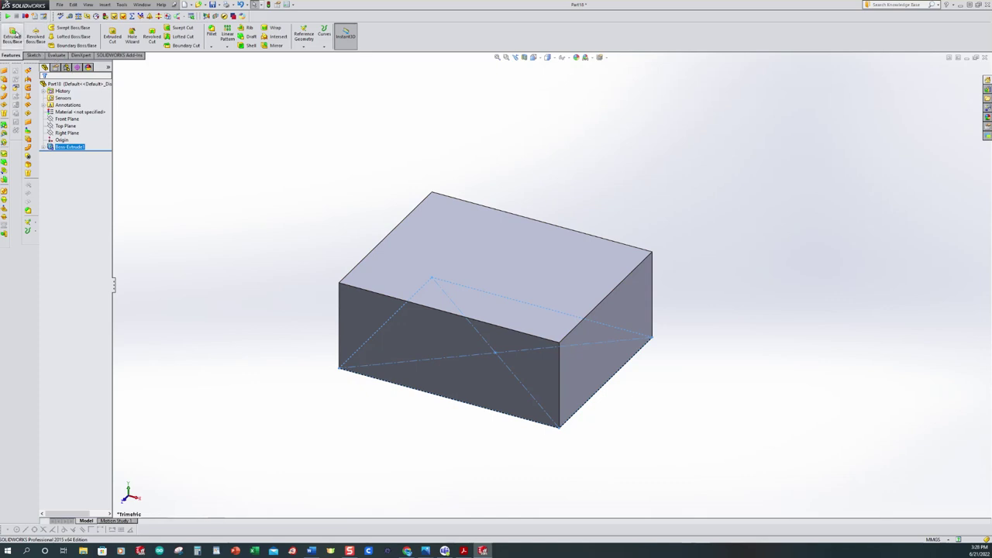
Sketch a corner rectangle over the left strip of the block's top face.
left_click(13, 35)
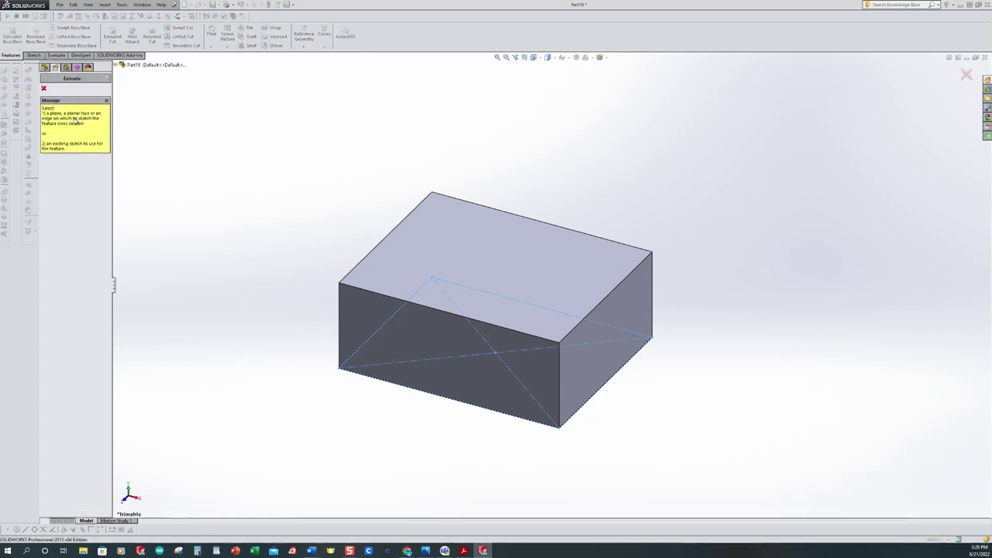
left_click(511, 254)
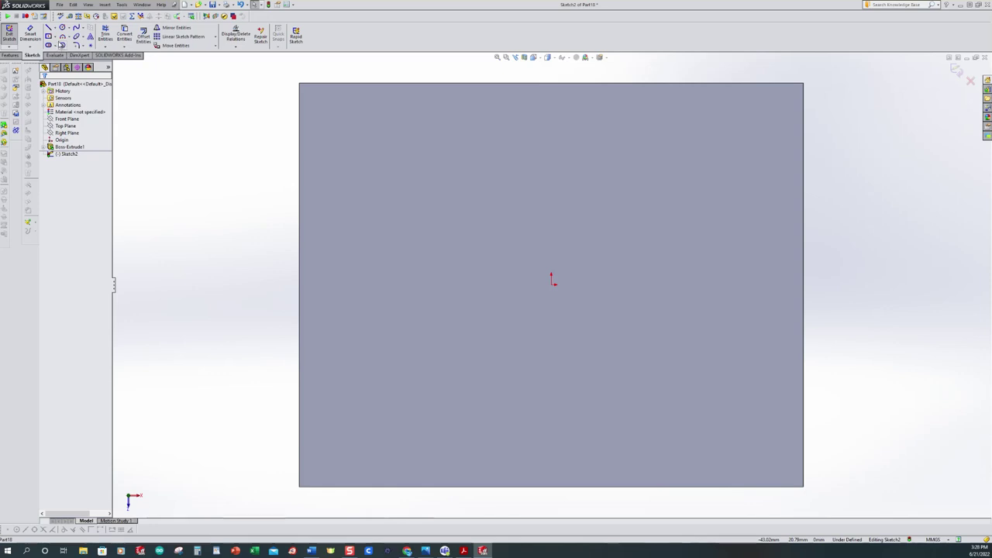
left_click(55, 36)
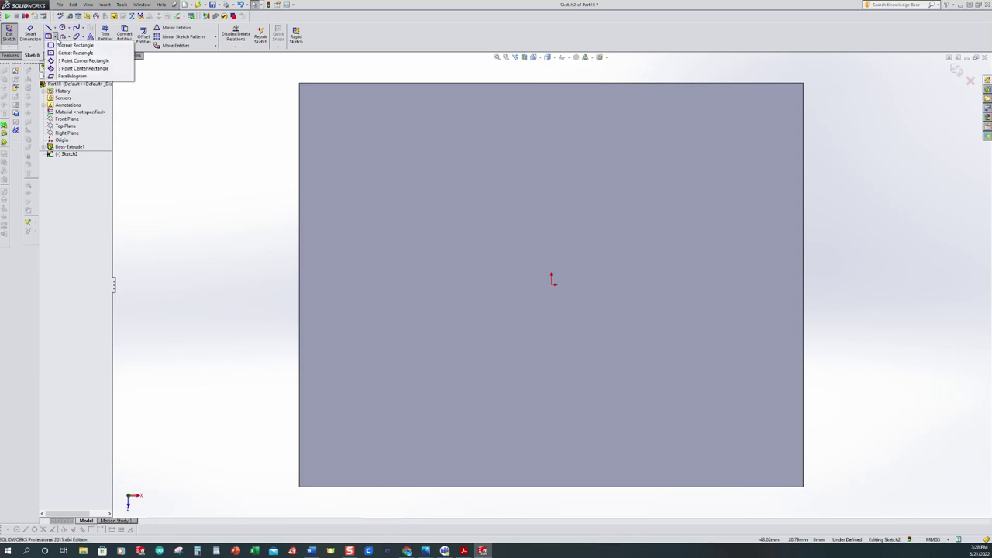
left_click(74, 45)
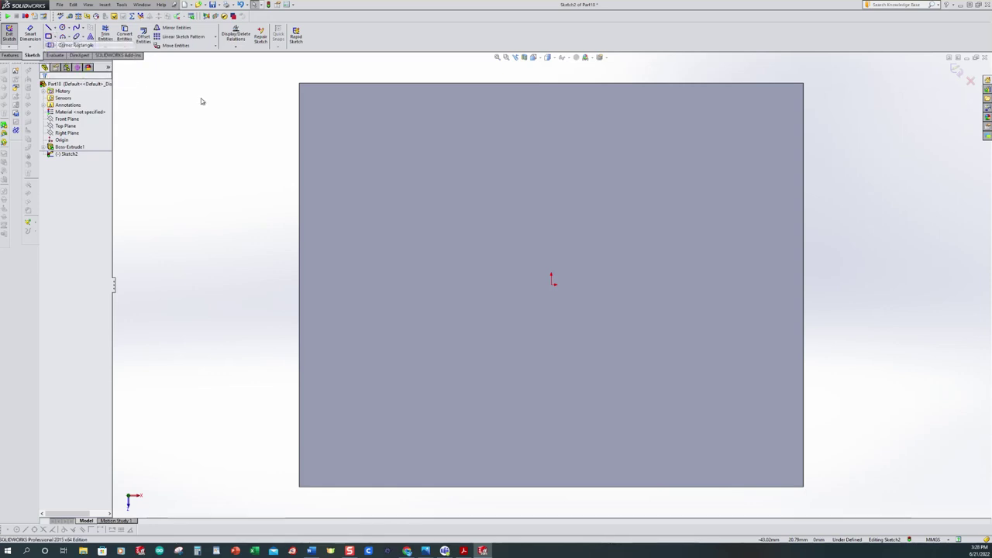
left_click(300, 84)
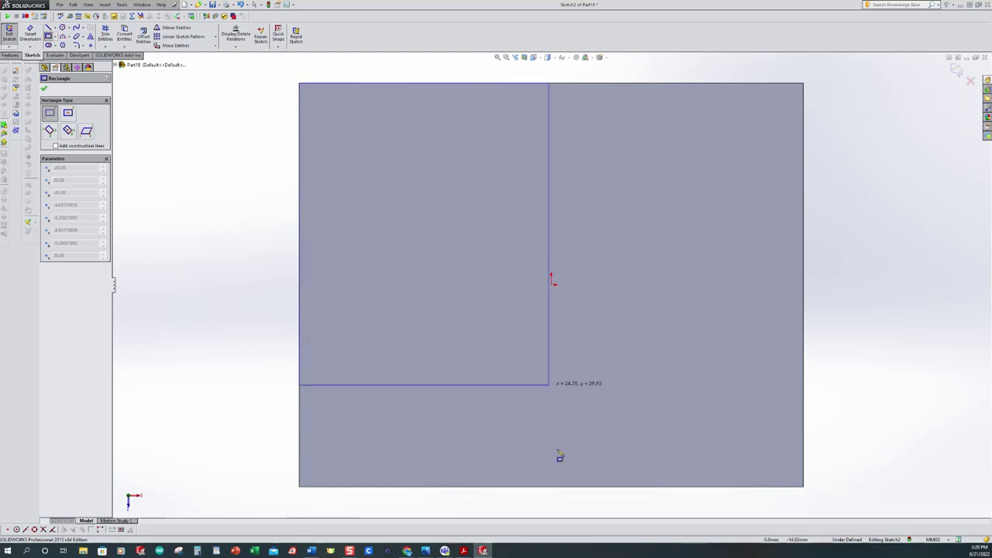
left_click(510, 488)
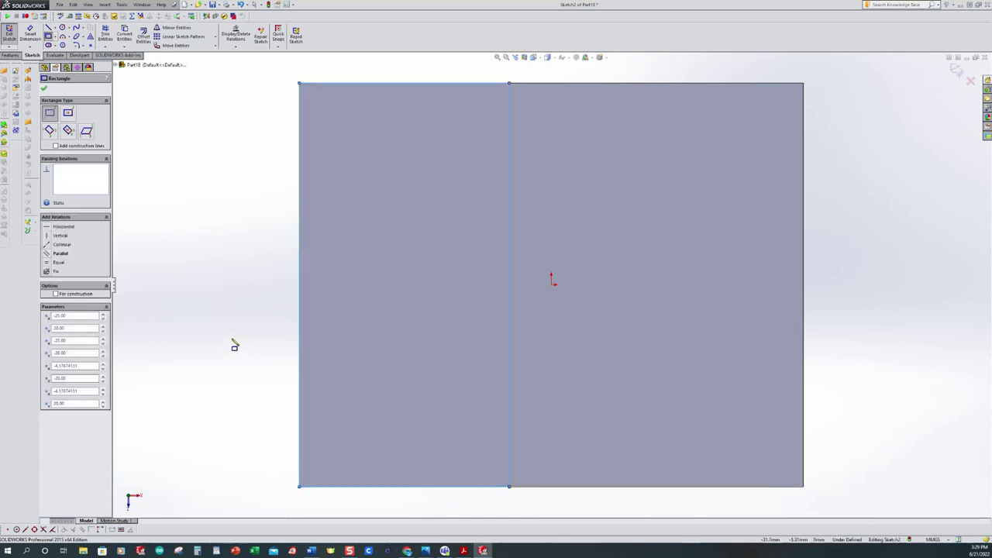
key("f")
Dimension the left strip's width to 20 mm.
left_click(30, 32)
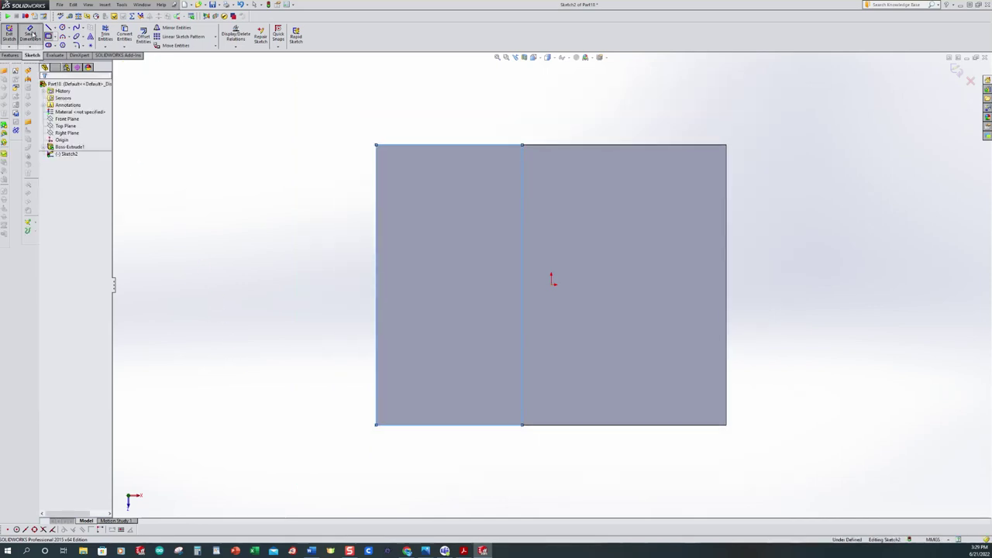
left_click(439, 145)
left_click(444, 132)
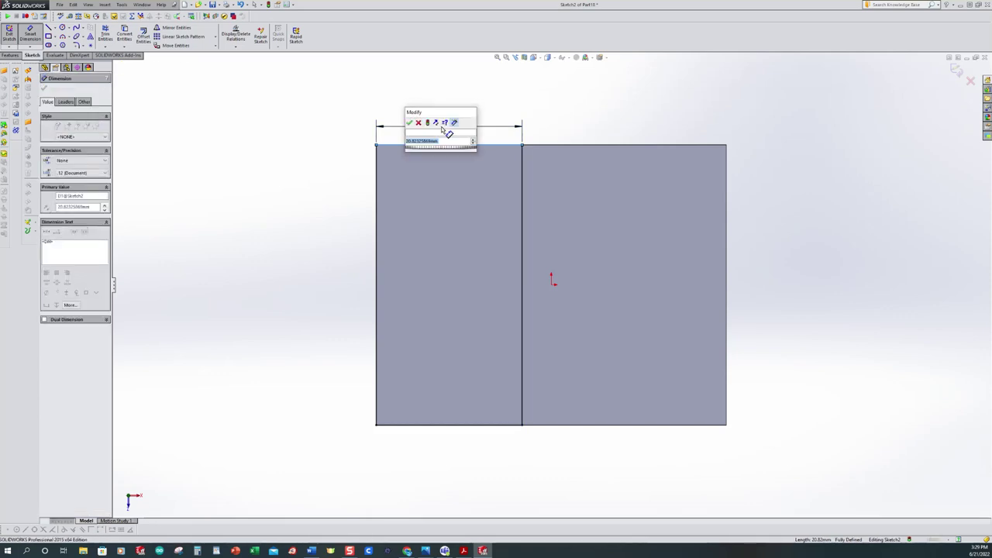
key("Return")
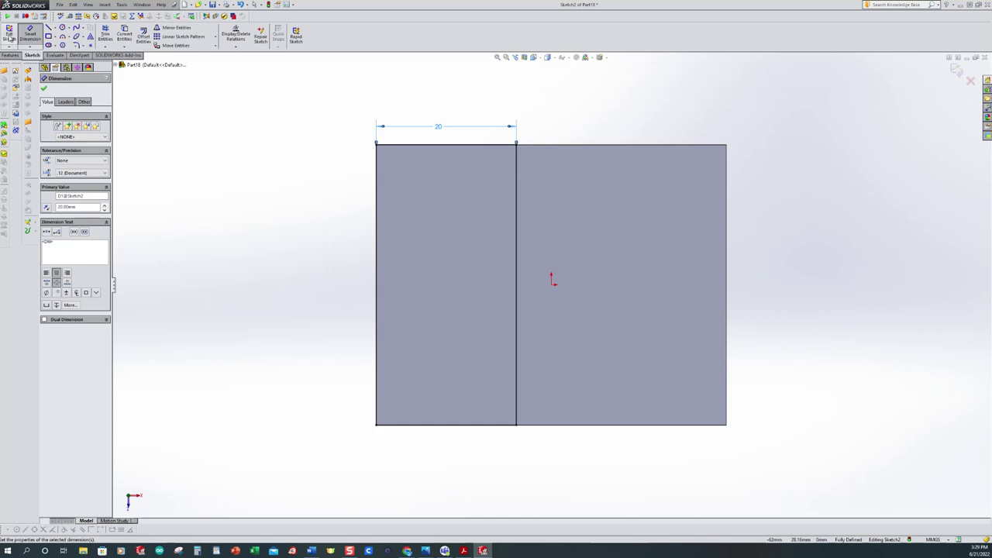
left_click(280, 249)
Extrude the left 20 mm region up 20 mm as the raised step.
key("e")
left_click(445, 284)
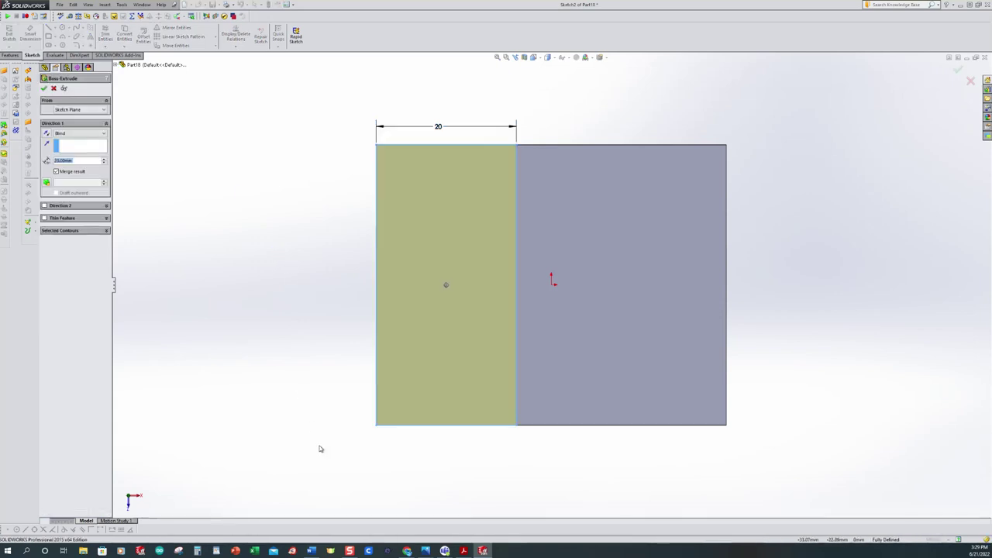
middle_click_drag(321, 447, 301, 253)
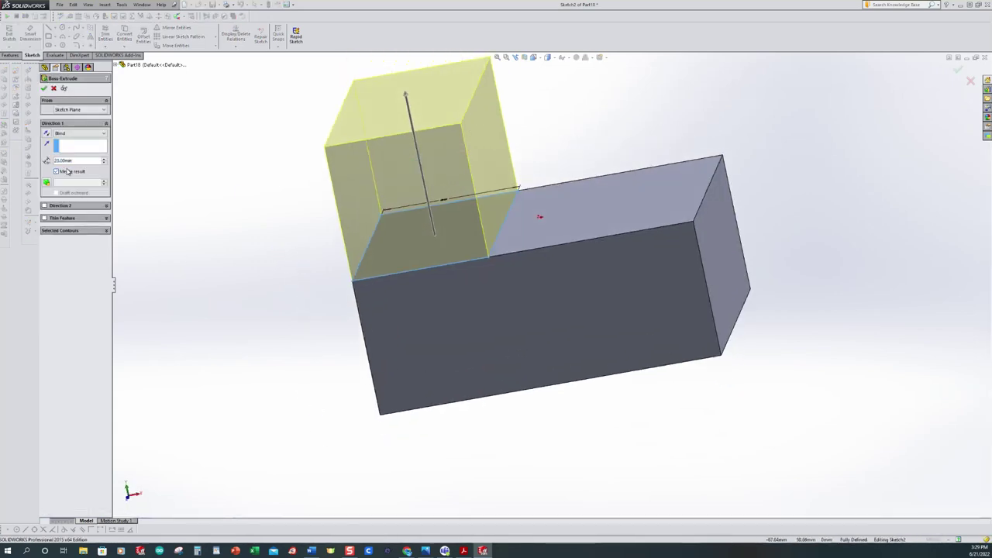
left_click(44, 90)
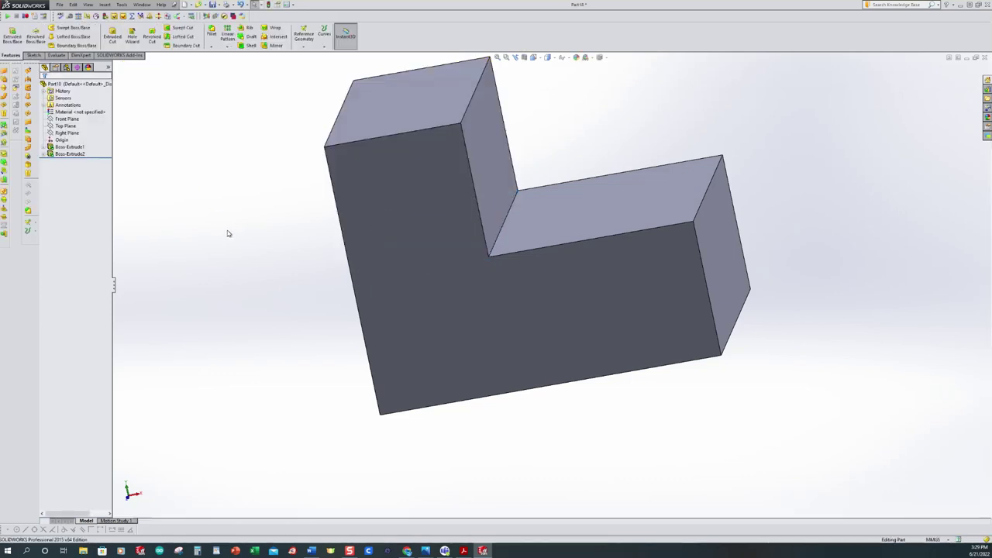
middle_click_drag(228, 233, 224, 264)
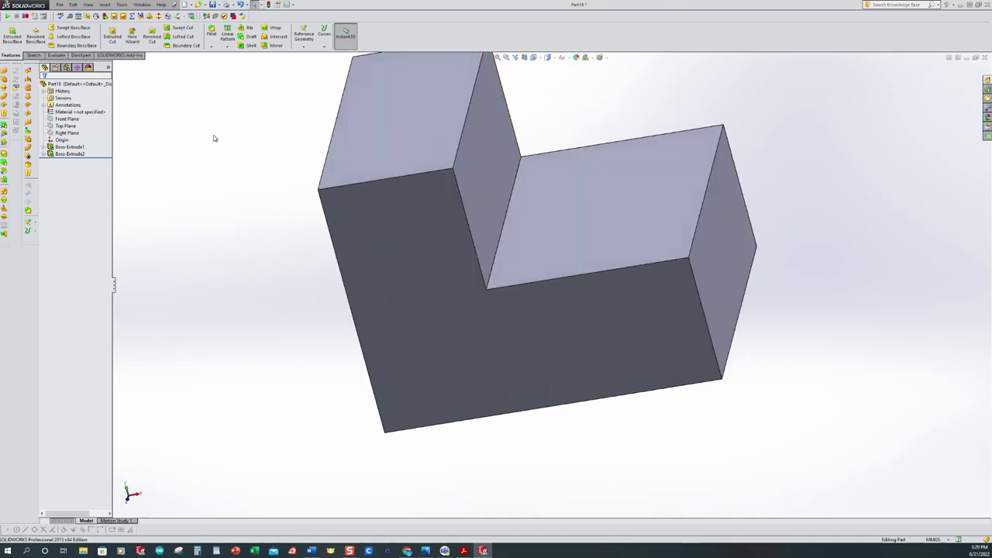
left_click(211, 32)
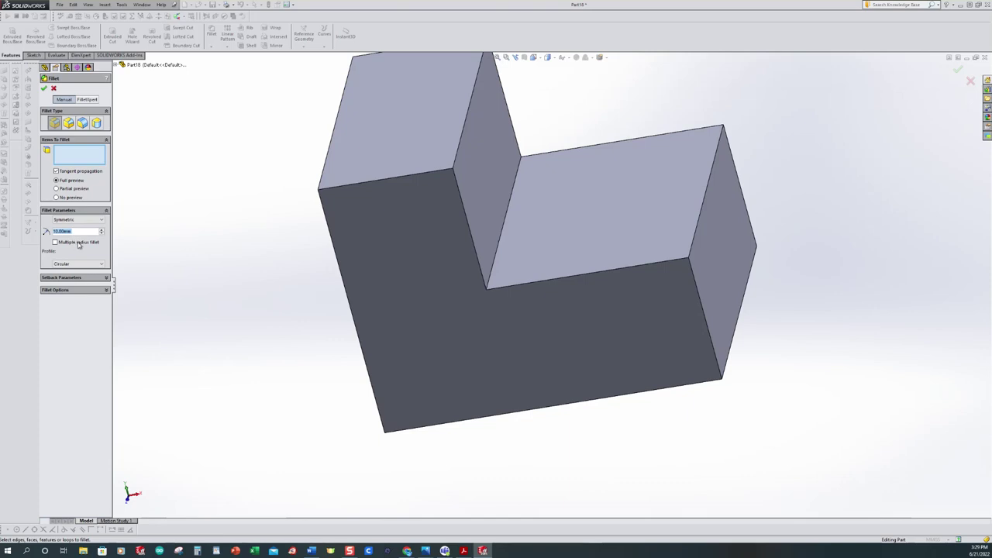
Fillet the step's vertical inner edge at 20 mm radius, then view isometric.
type("20mm")
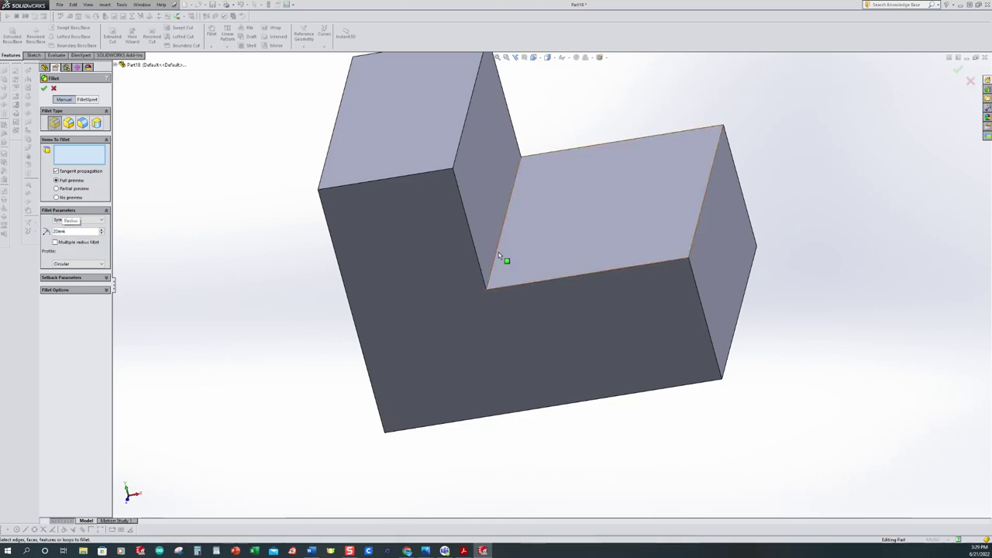
left_click(470, 232)
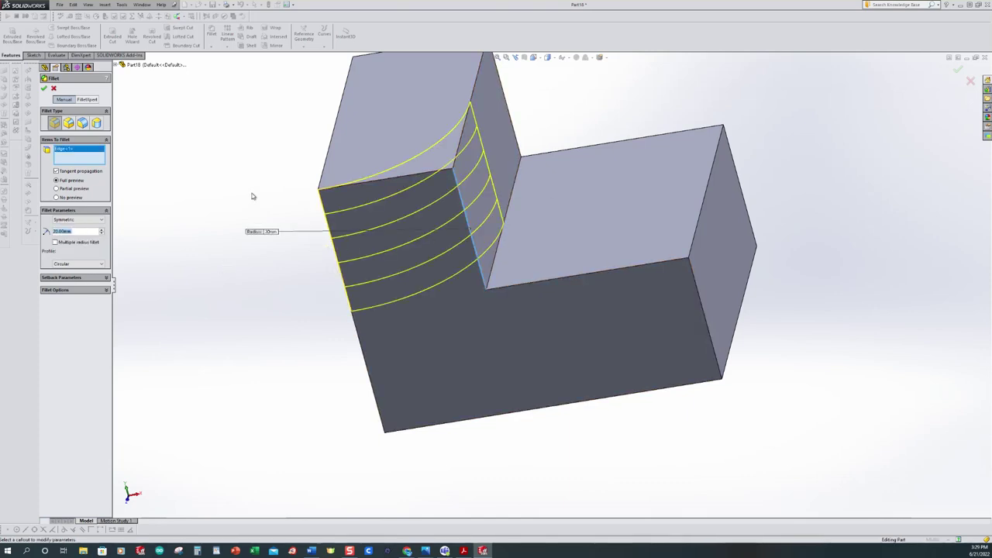
middle_click_drag(256, 197, 270, 291)
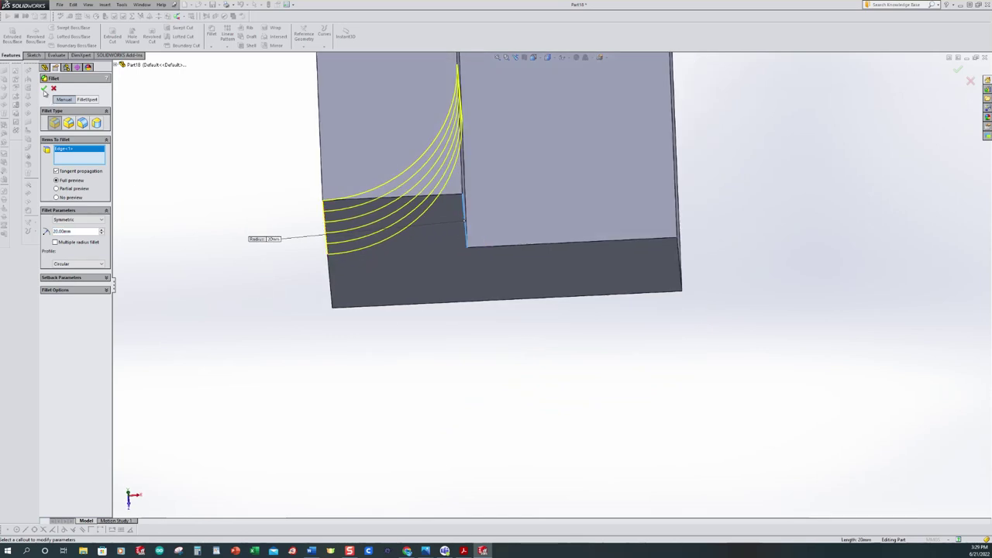
left_click(44, 89)
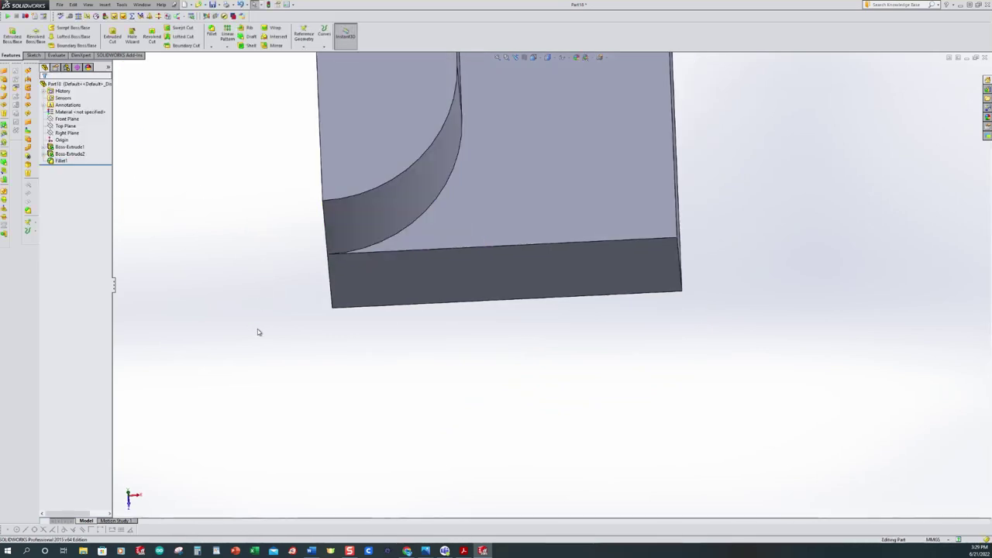
key("ctrl+7")
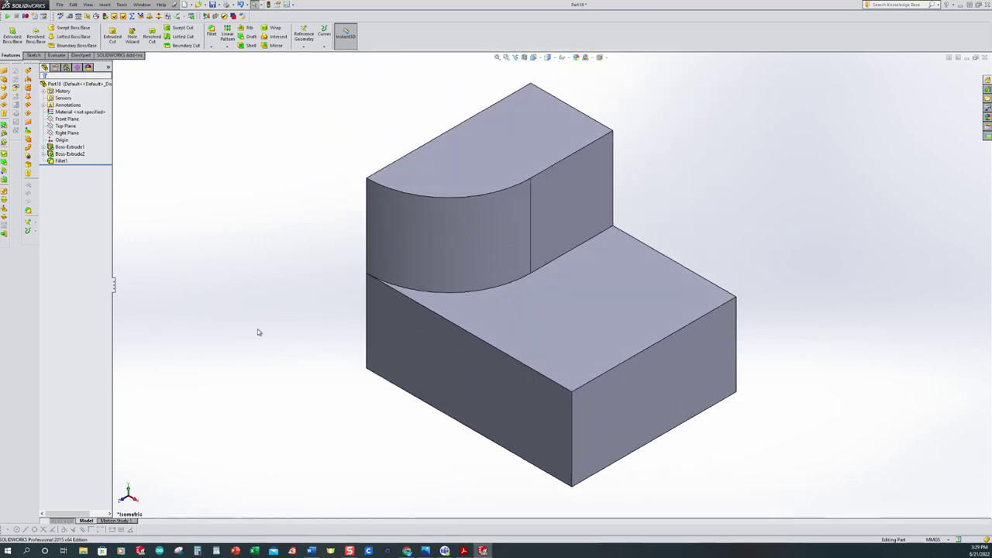
left_click(463, 551)
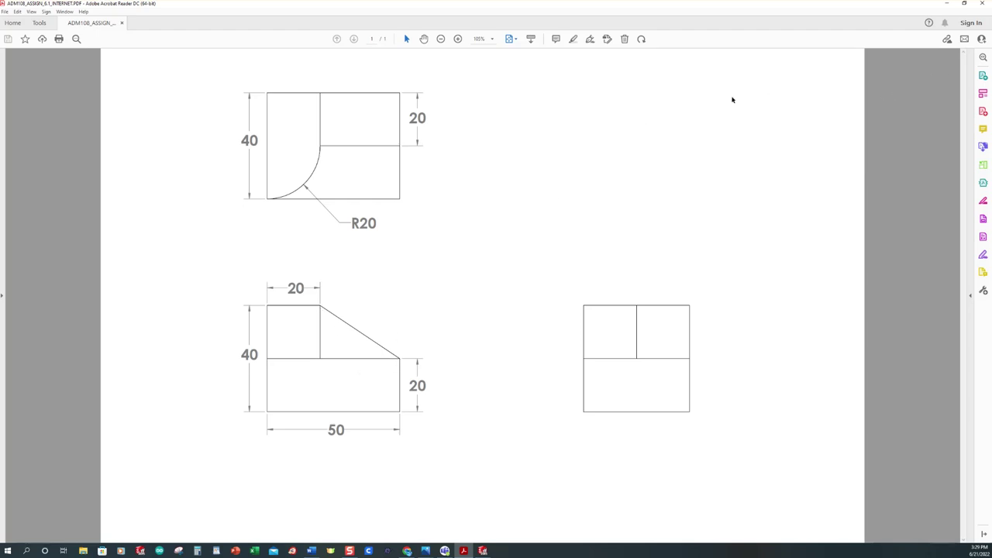
left_click(946, 4)
left_click(482, 550)
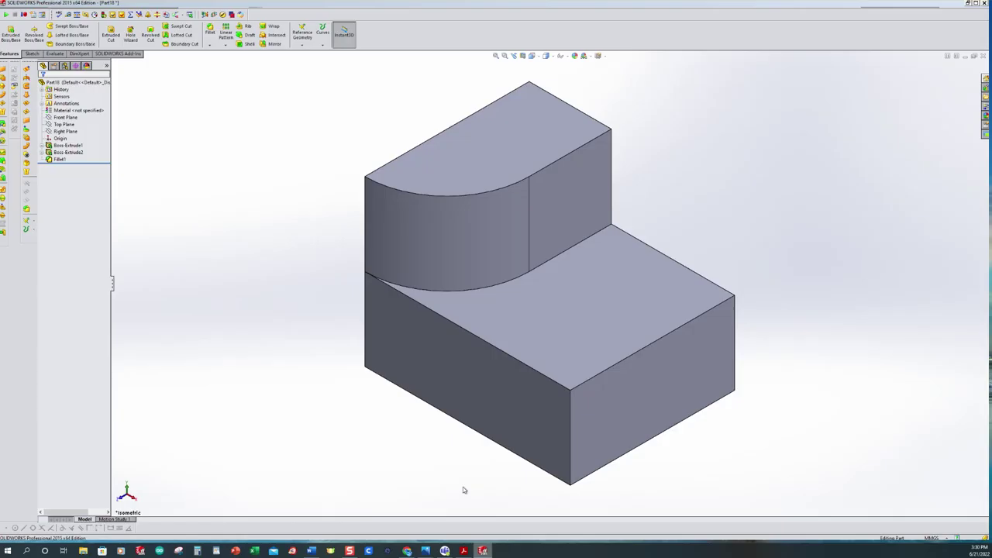
middle_click_drag(443, 326, 349, 283)
key("ctrl+7")
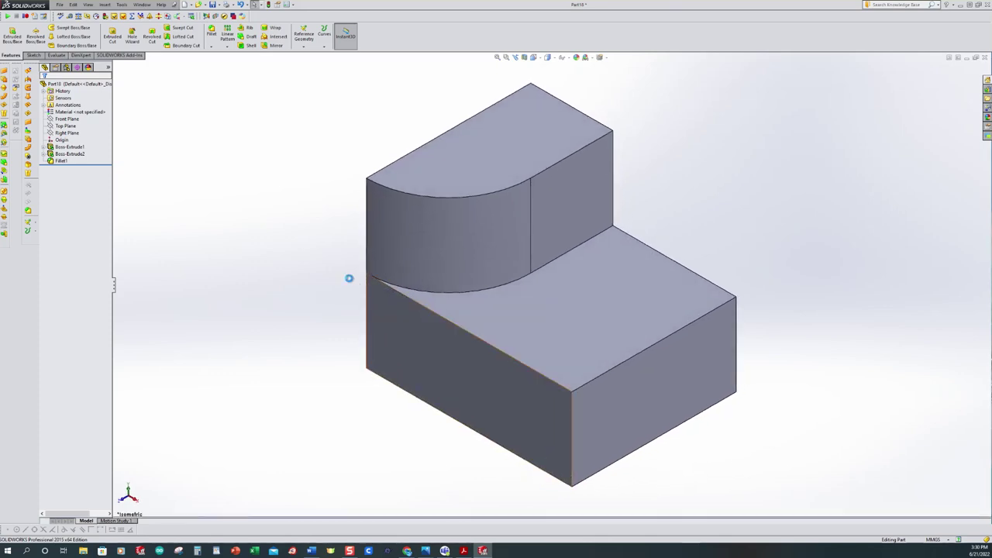
left_click(14, 36)
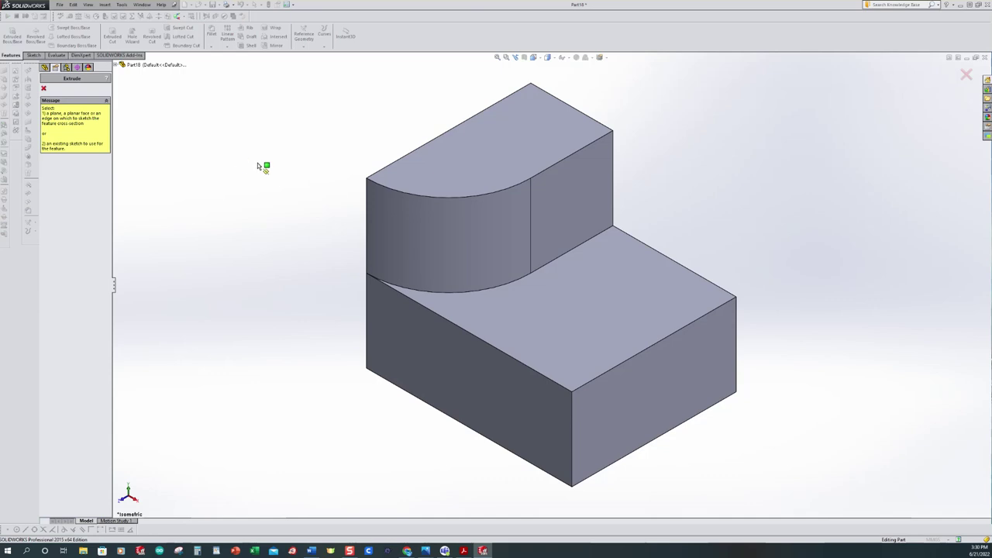
Open Sketch3 on the L-shaped side face, viewed Normal To and zoomed to fit.
middle_click_drag(325, 165, 290, 183)
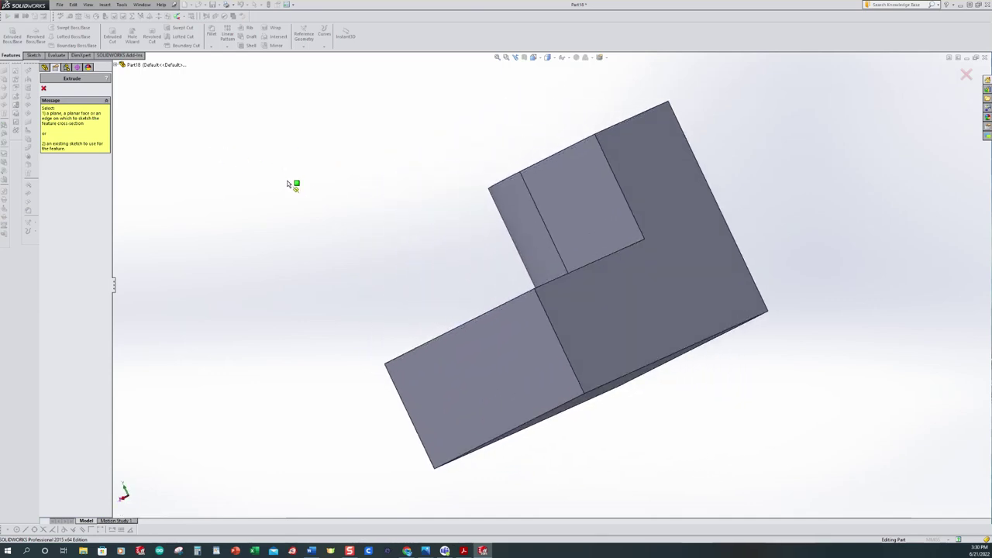
left_click(676, 248)
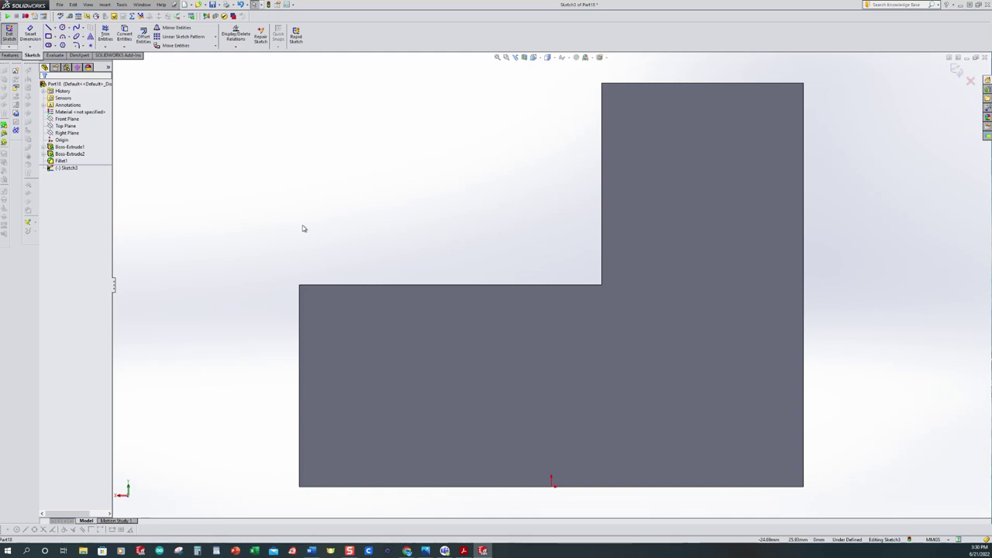
key("ctrl+8")
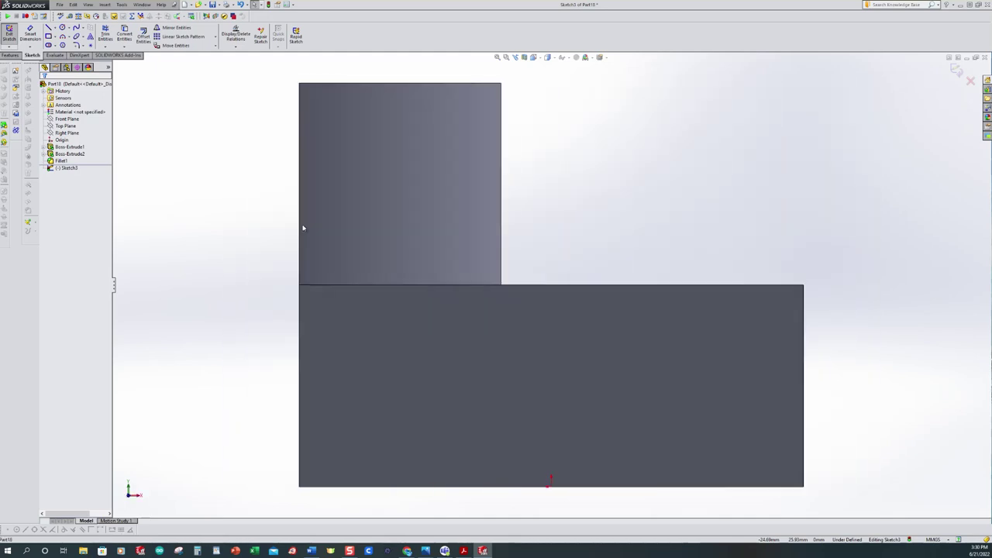
key("f")
scroll(729, 273, "down", 3)
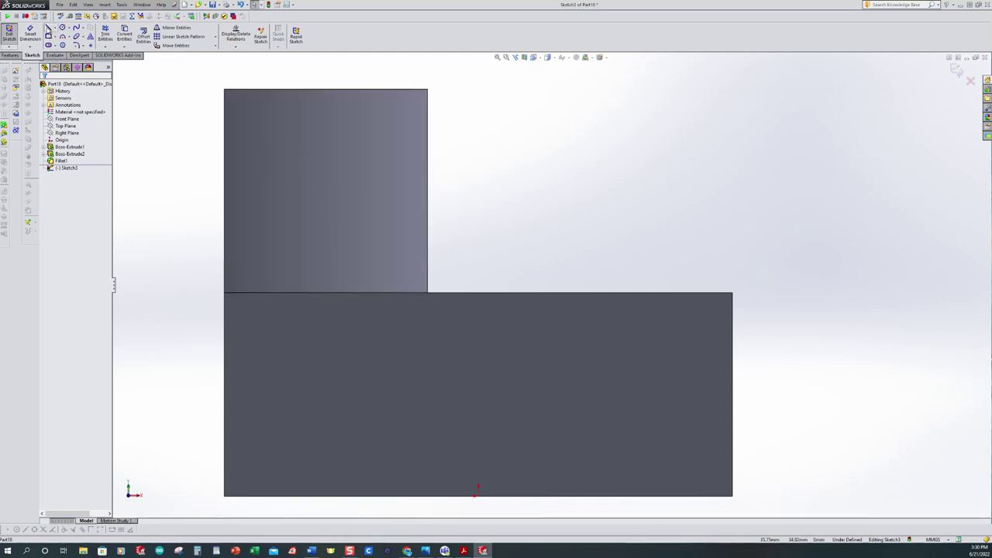
Draw vertical, horizontal and diagonal lines closing a triangle from the step's top to the base's far corner.
left_click(48, 27)
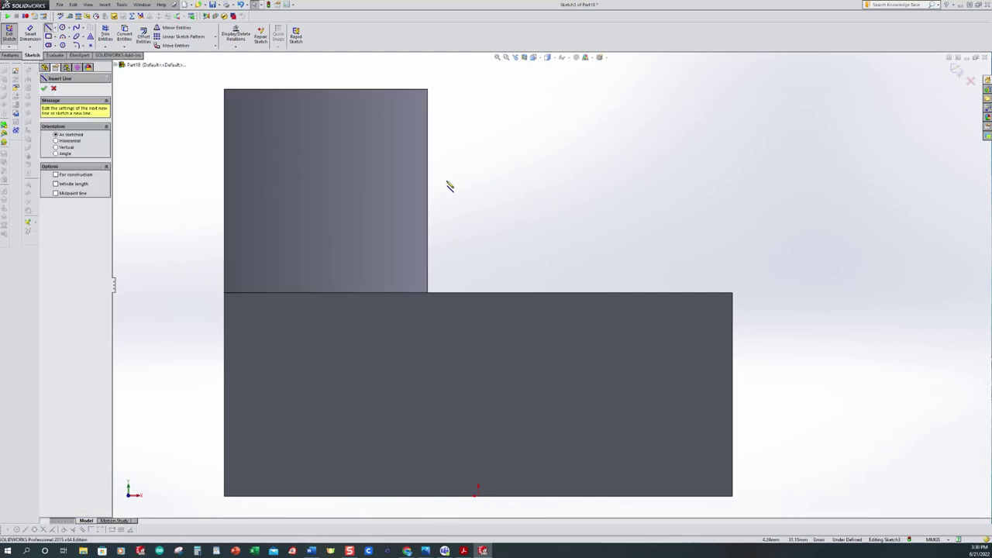
left_click(427, 90)
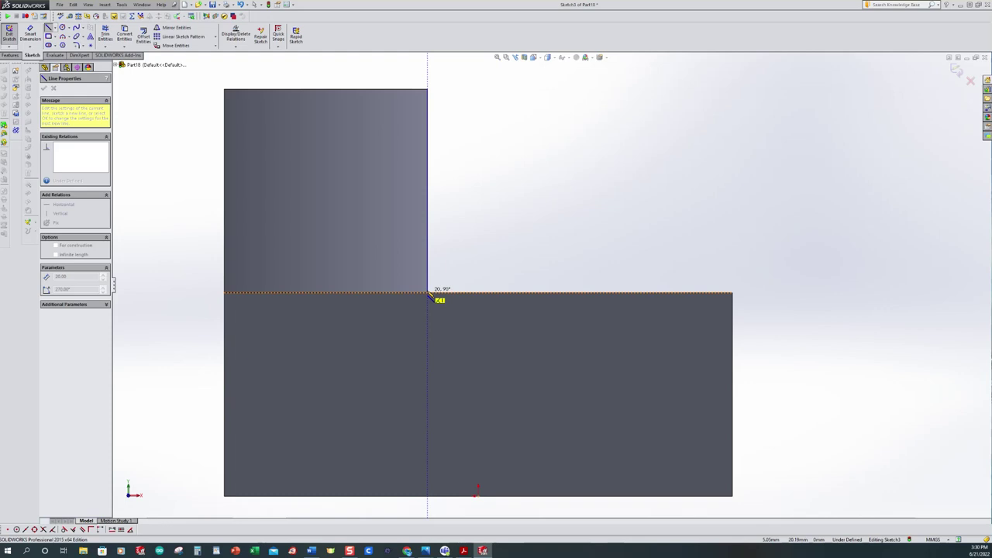
left_click(428, 293)
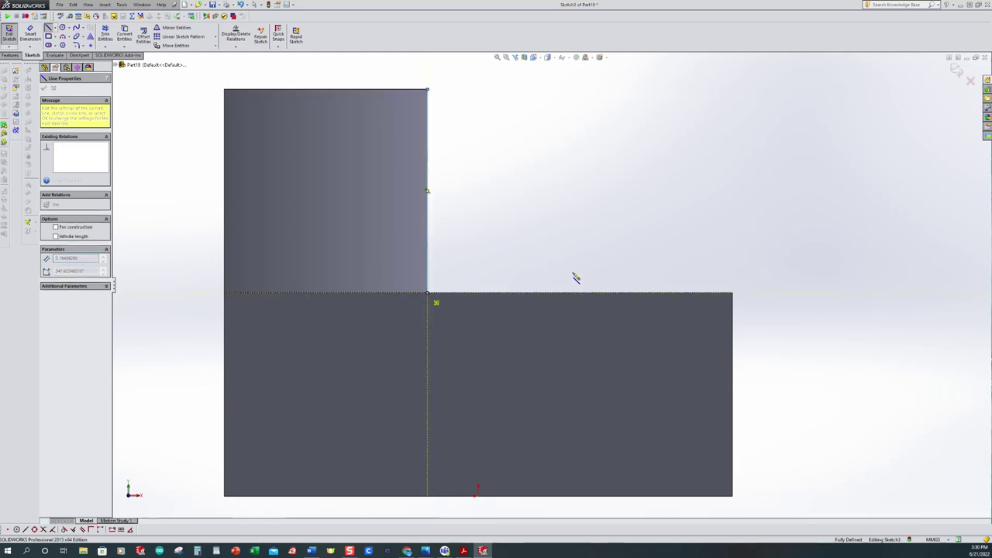
double_click(732, 293)
left_click(732, 293)
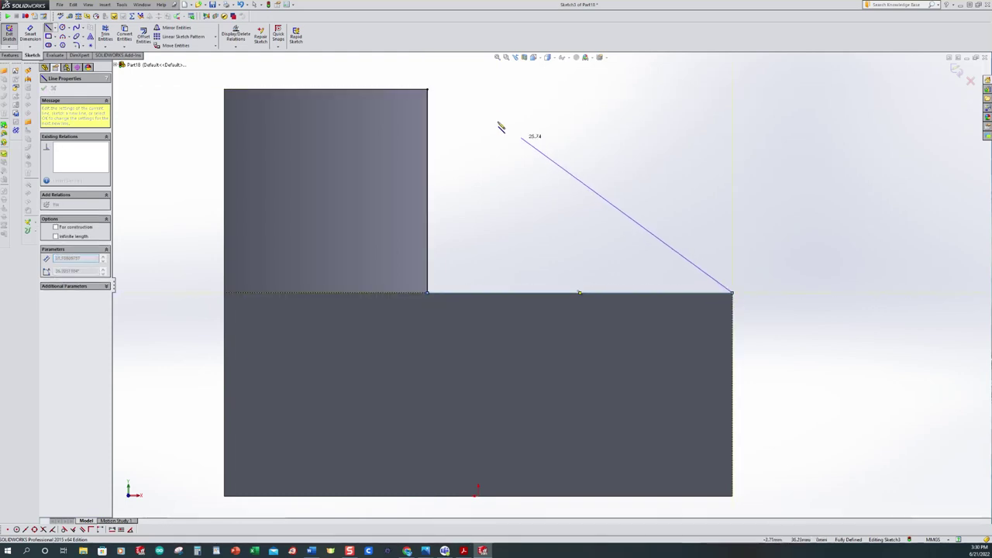
double_click(428, 90)
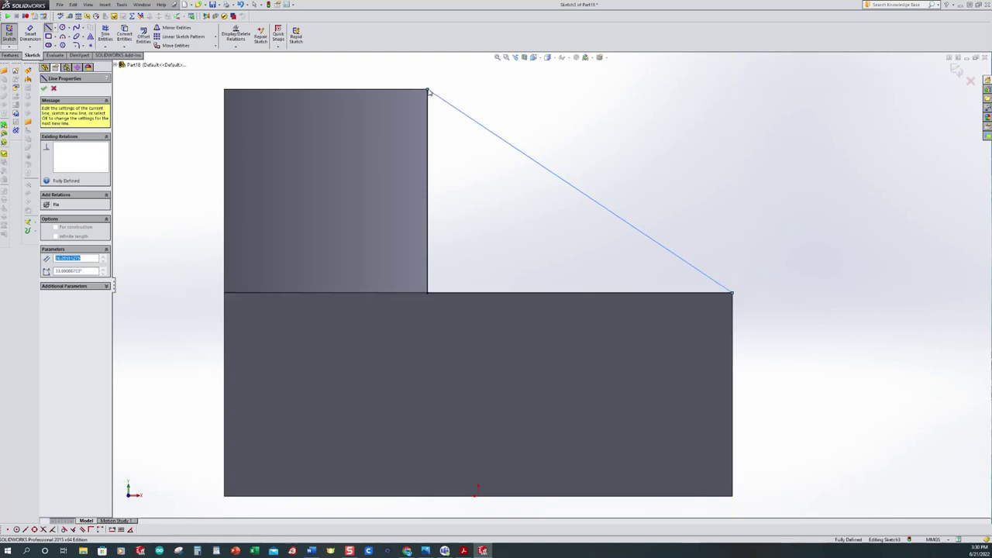
key("Escape")
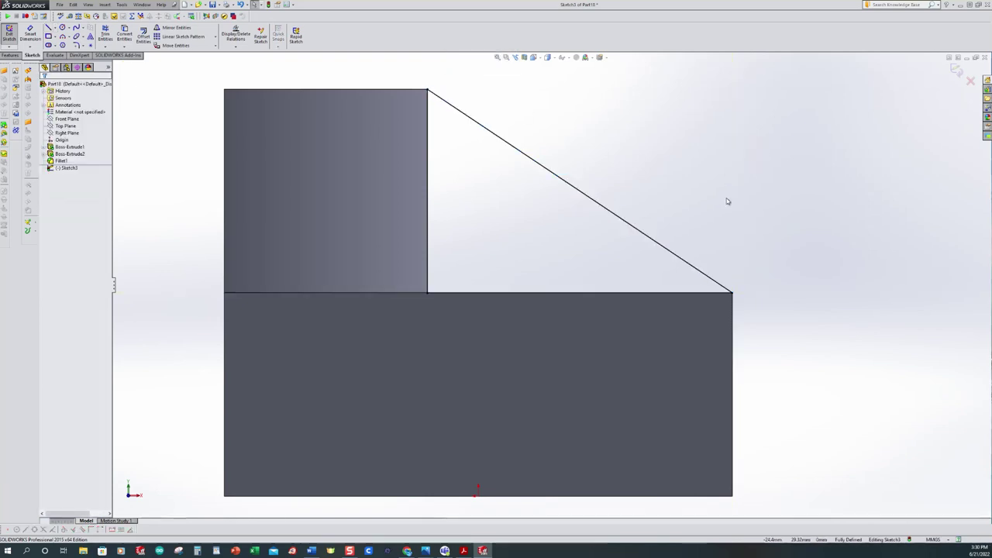
mouse_move(728, 201)
middle_mouse_down()
mouse_move(711, 201)
mouse_move(695, 227)
mouse_move(685, 216)
middle_mouse_up()
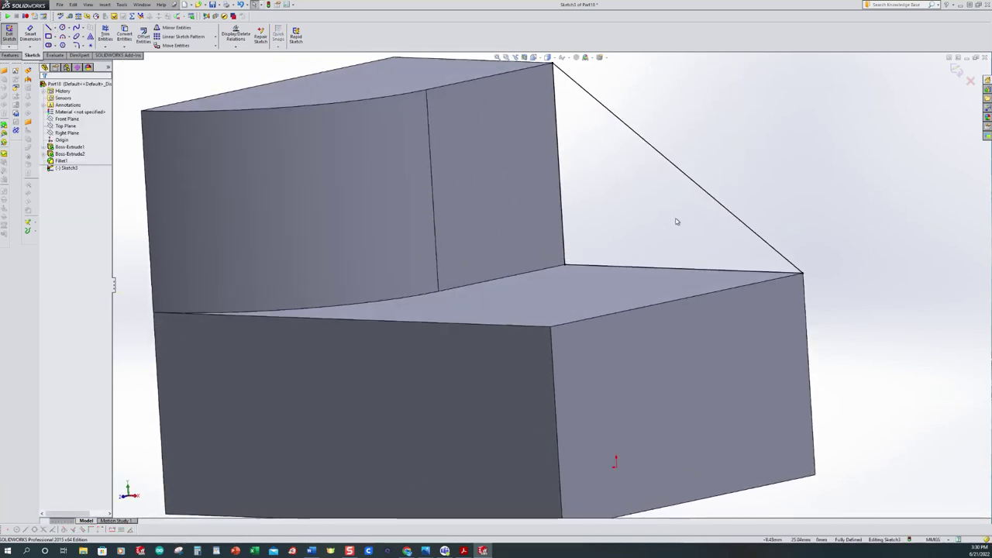
key("f")
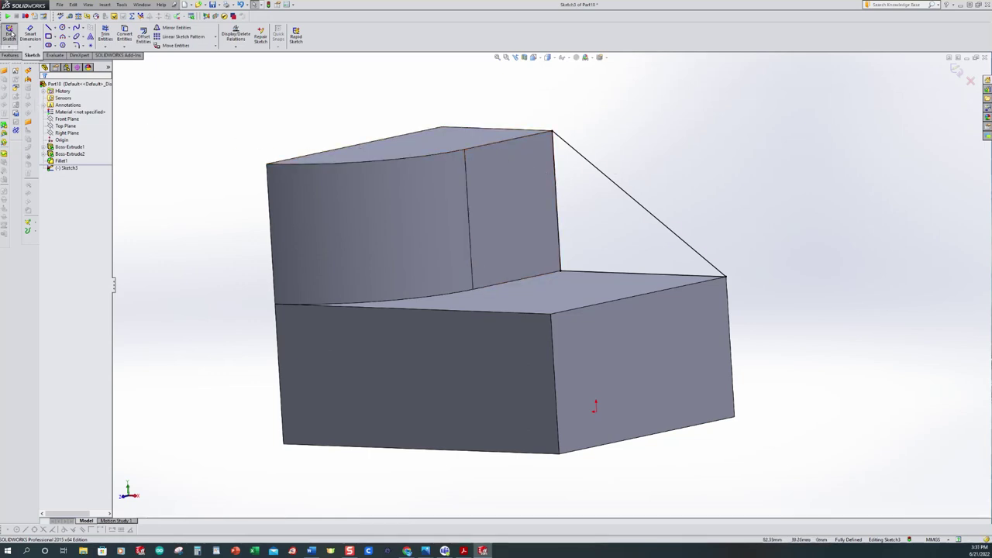
Extrude the triangle 20 mm reversed into the part as Boss-Extrude3, then view isometric.
key("e")
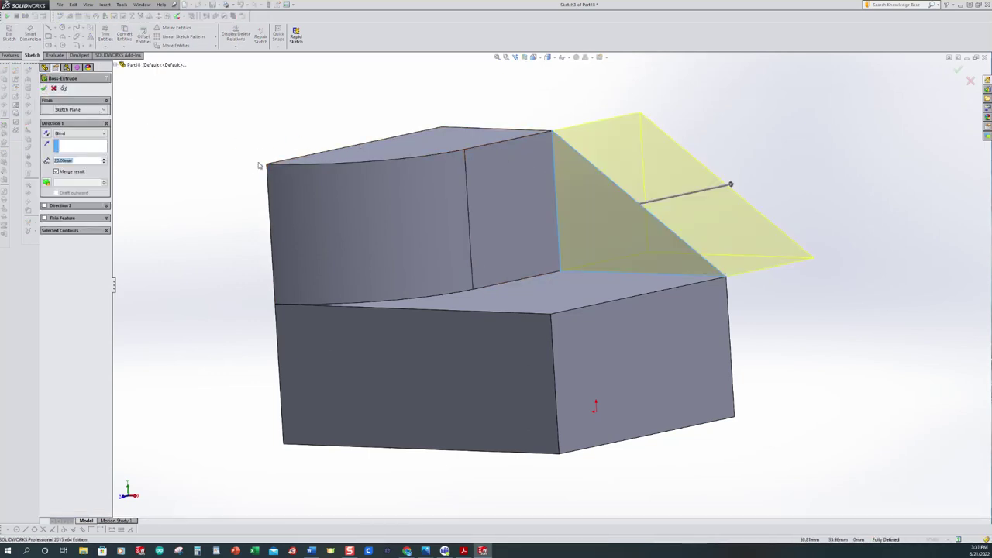
middle_click_drag(228, 186, 682, 158)
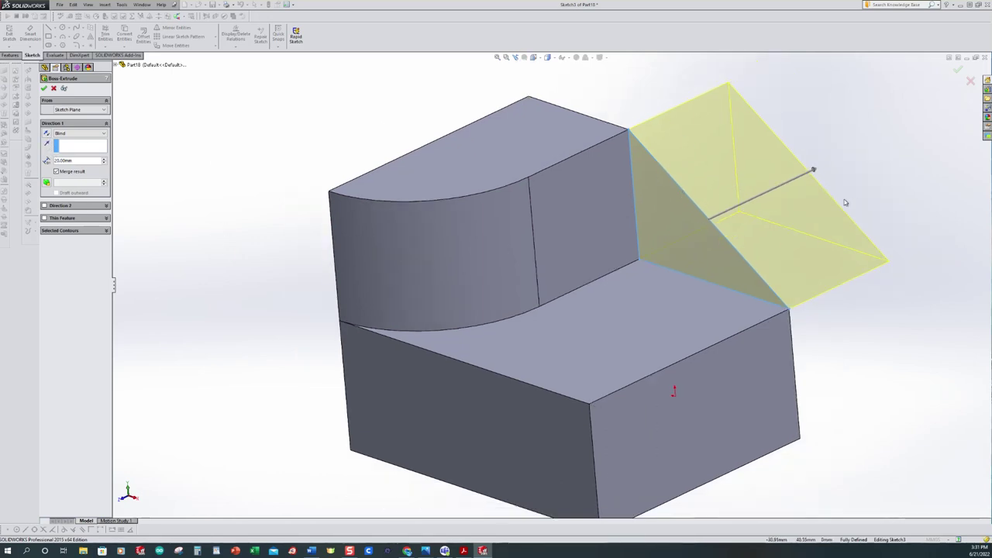
left_click(47, 134)
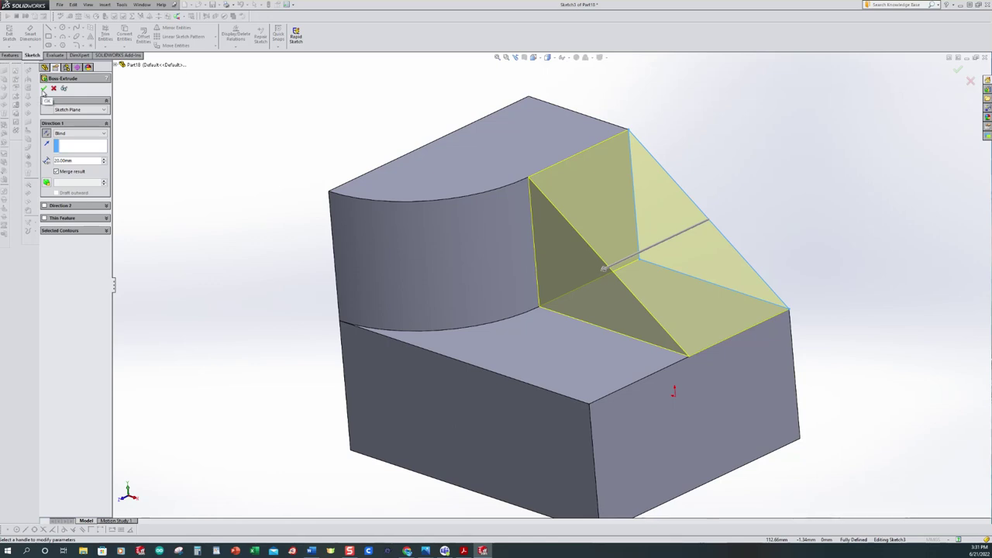
left_click(44, 89)
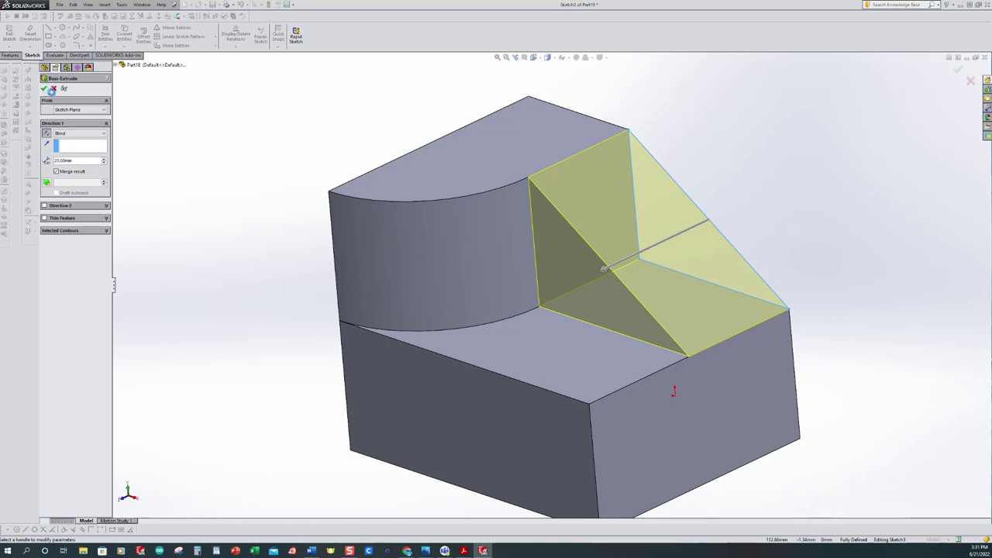
left_click(251, 162)
key("ctrl+7")
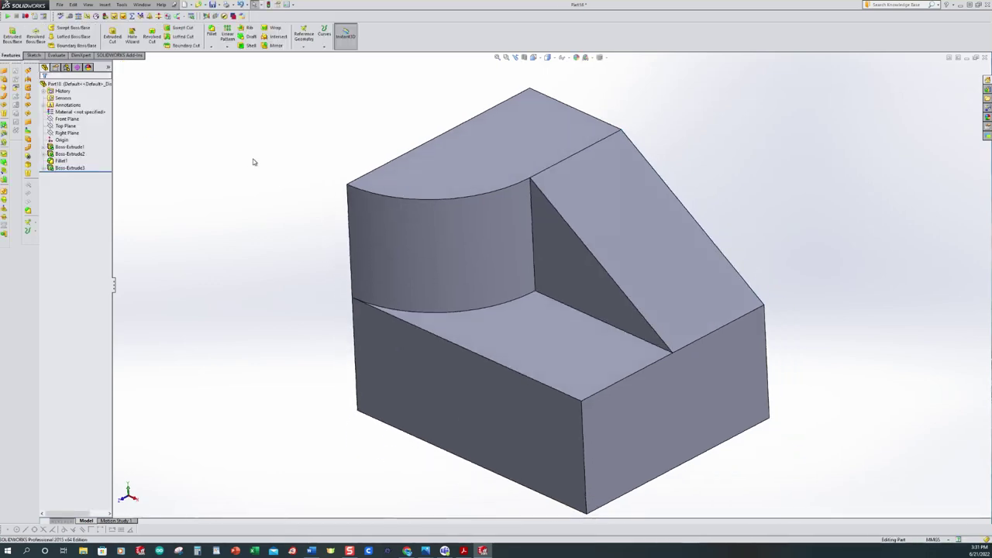